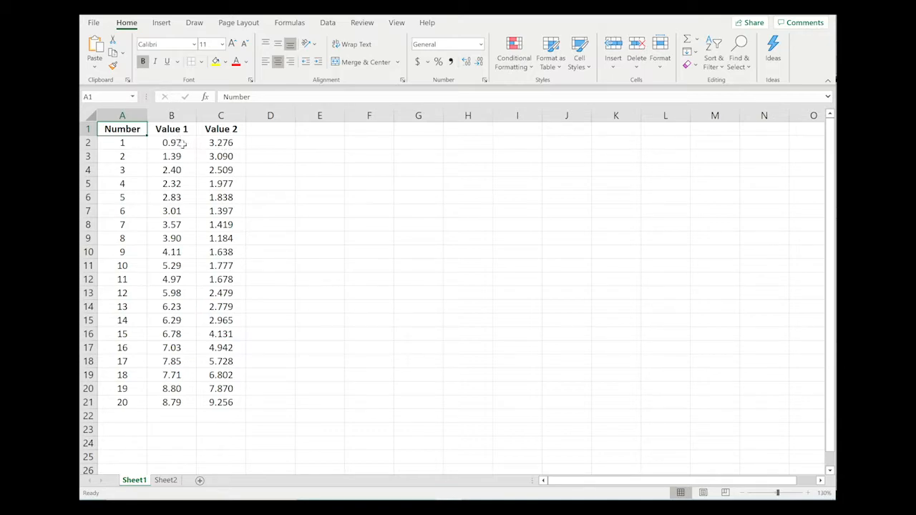
- Insert a basic 2-D line chart from the Value 1 and Value 2 data in B2:C21
{"action": "left_click", "coordinate": [182, 143]}
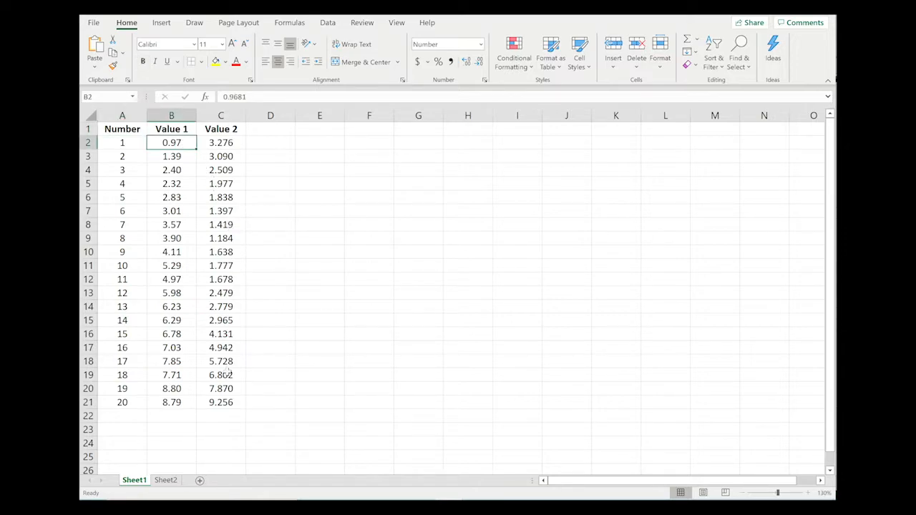
{"action": "left_click", "coordinate": [223, 403], "text": "shift"}
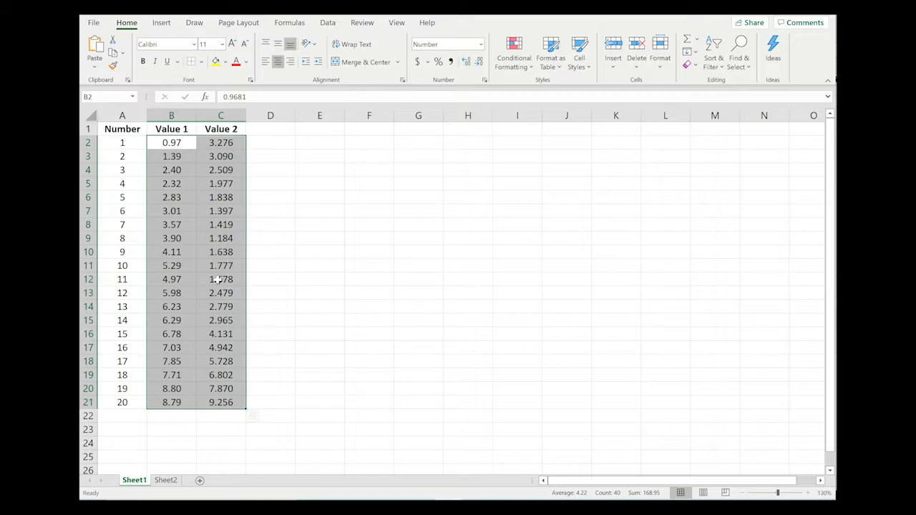
{"action": "left_click", "coordinate": [164, 28]}
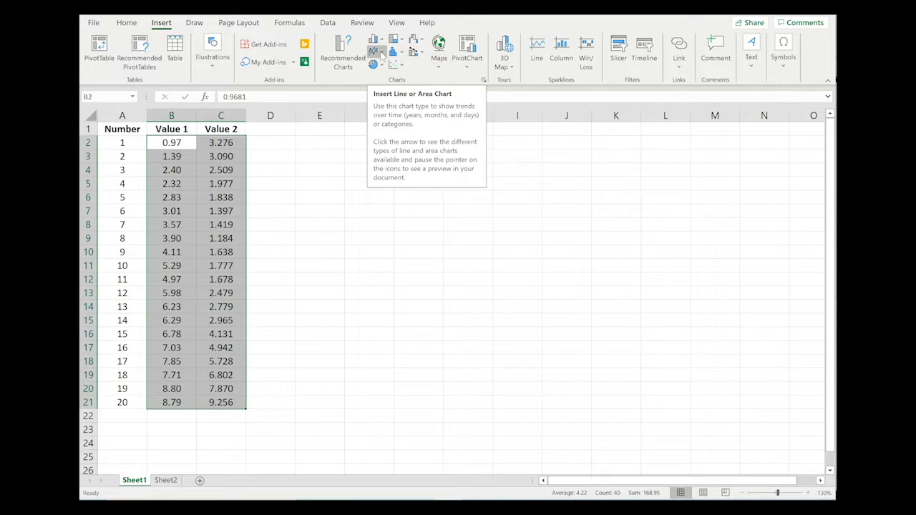
{"action": "left_click", "coordinate": [381, 54]}
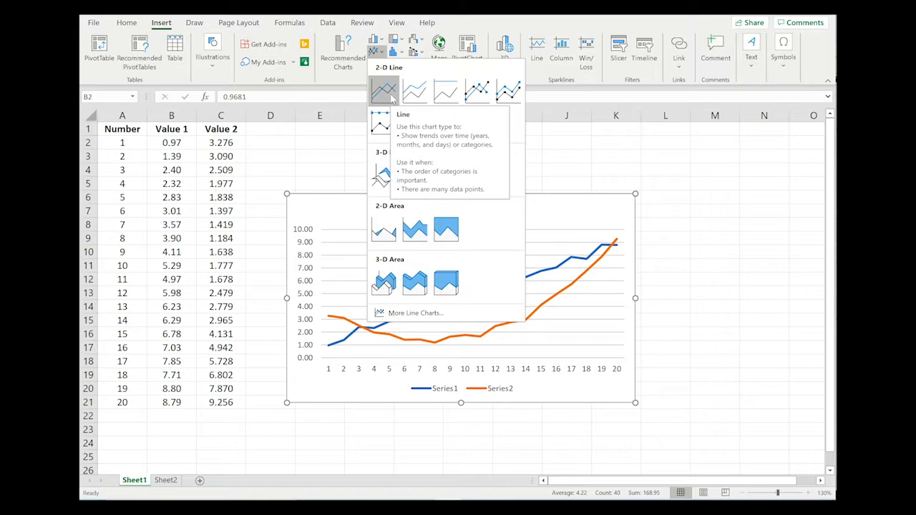
{"action": "left_click", "coordinate": [391, 98]}
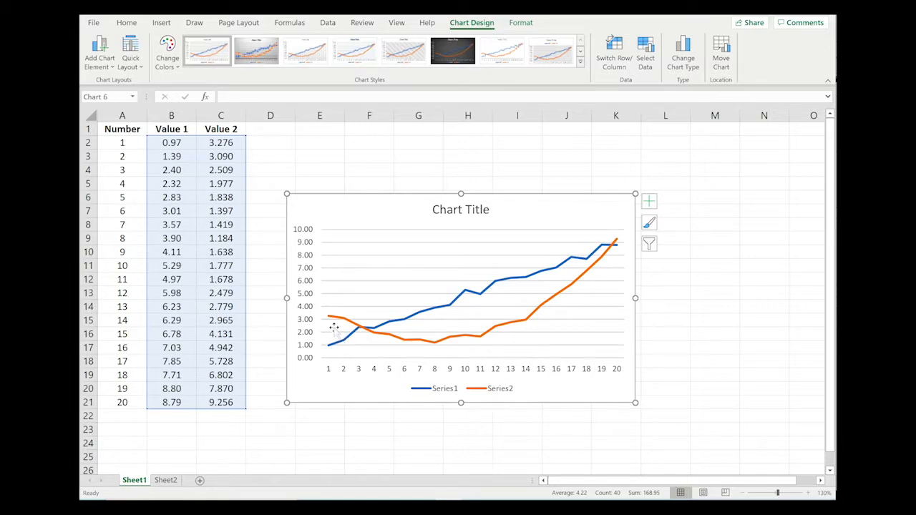
- Delete the line chart and insert a markers-only scatter chart of the same range B2:C21
{"action": "mouse_move", "coordinate": [540, 313]}
{"action": "key", "text": "Delete"}
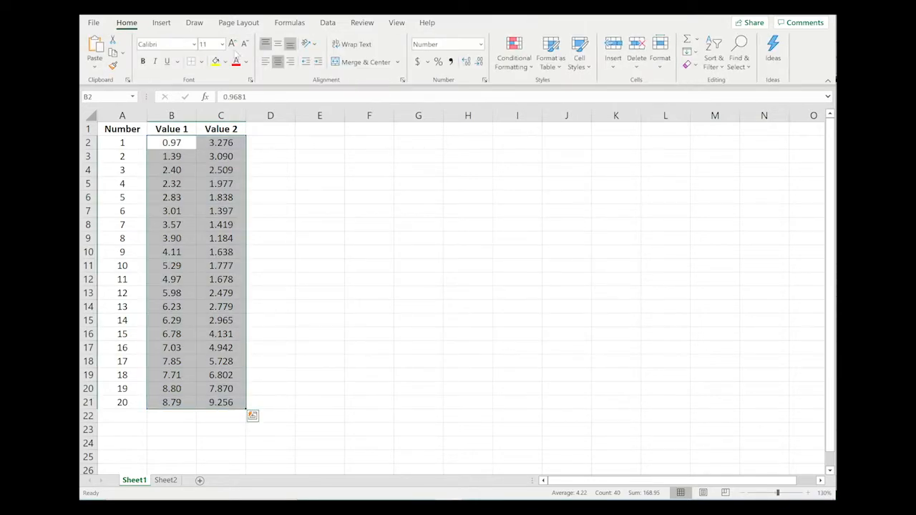
{"action": "left_click", "coordinate": [161, 25]}
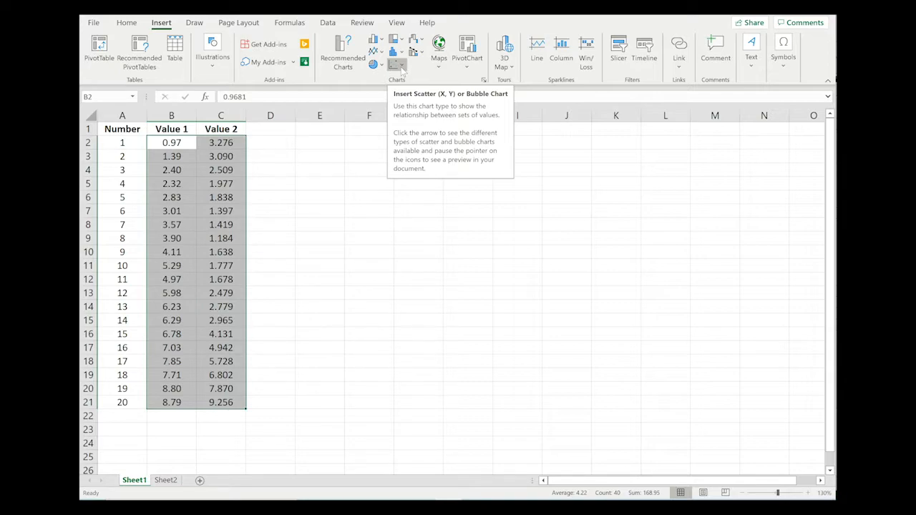
{"action": "left_click", "coordinate": [401, 65]}
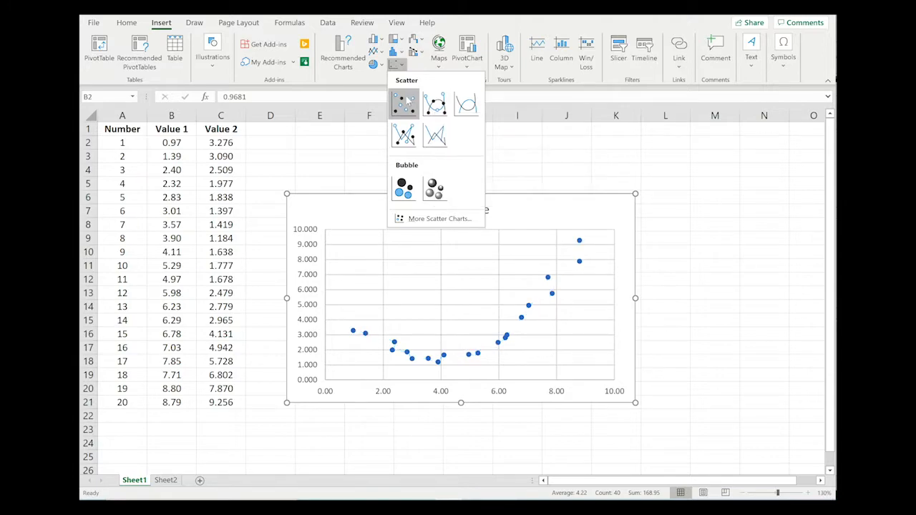
{"action": "left_click", "coordinate": [405, 101]}
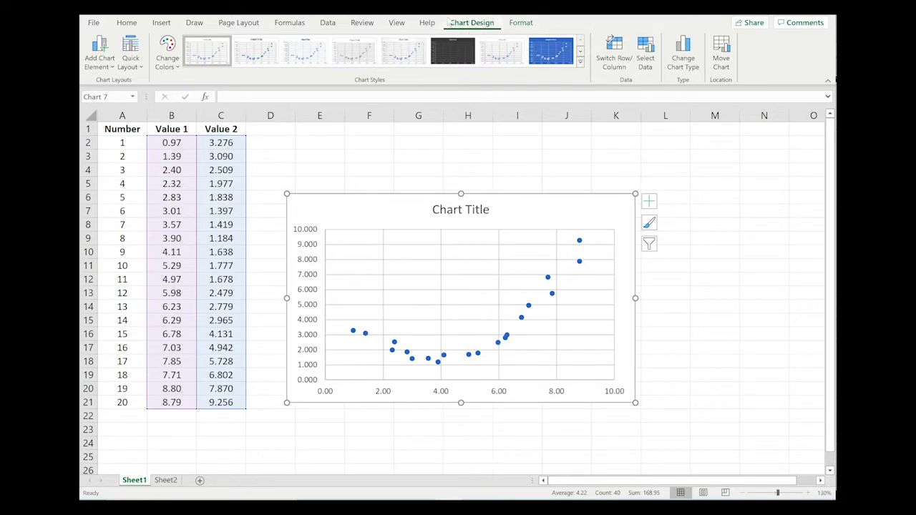
- Add axis titles to the scatter chart and name the horizontal axis "Value 1"
{"action": "left_click", "coordinate": [112, 68]}
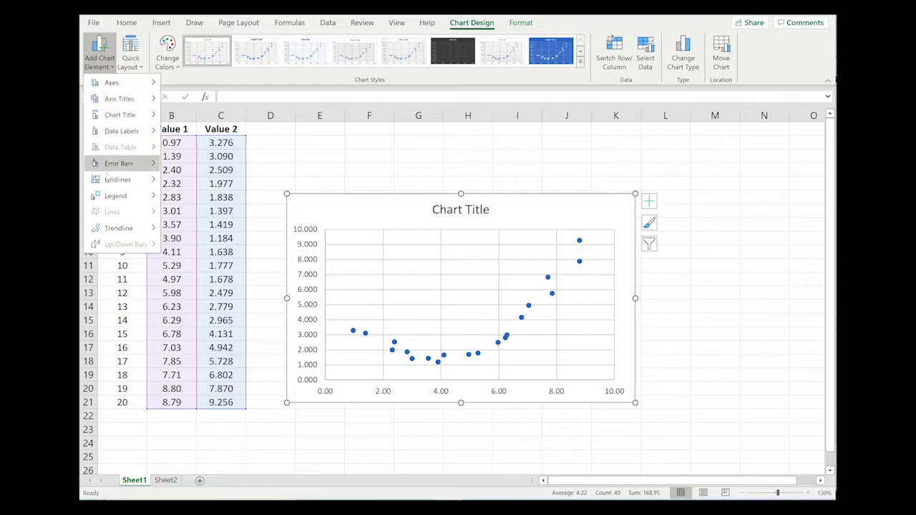
{"action": "left_click", "coordinate": [650, 201]}
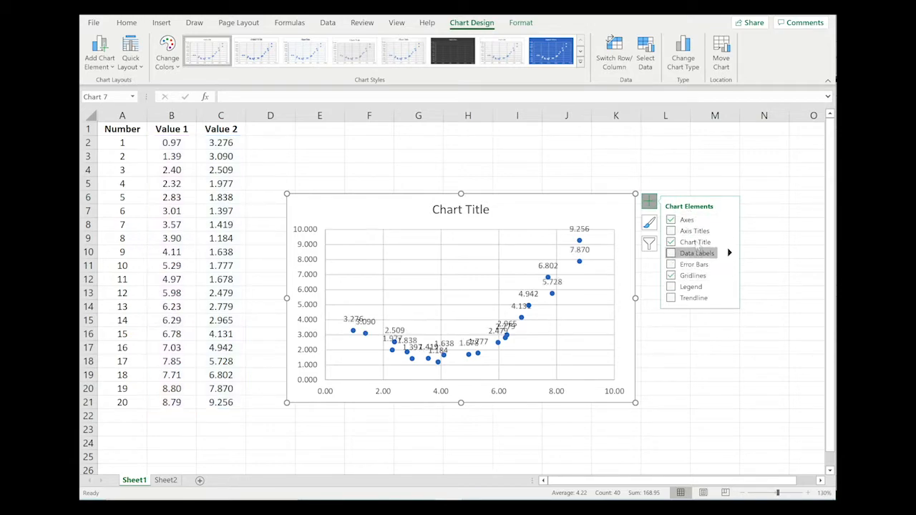
{"action": "left_click", "coordinate": [671, 231]}
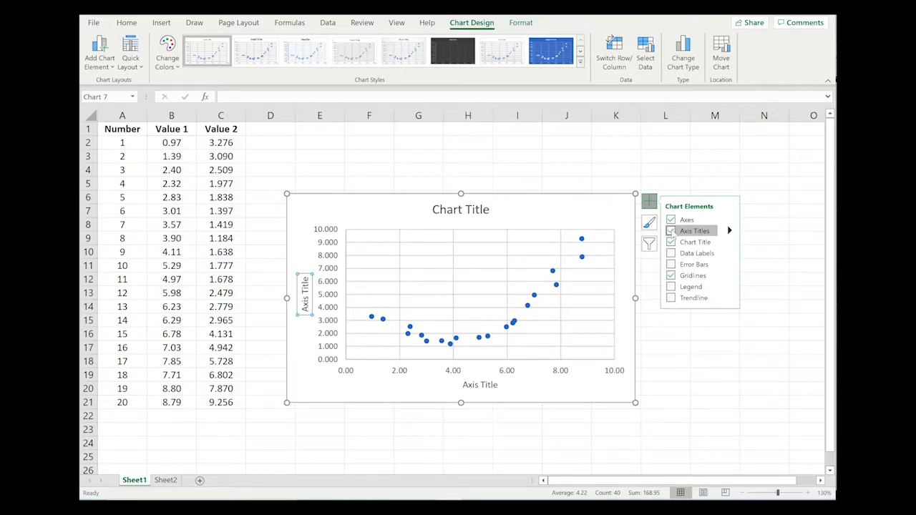
{"action": "left_click", "coordinate": [478, 385]}
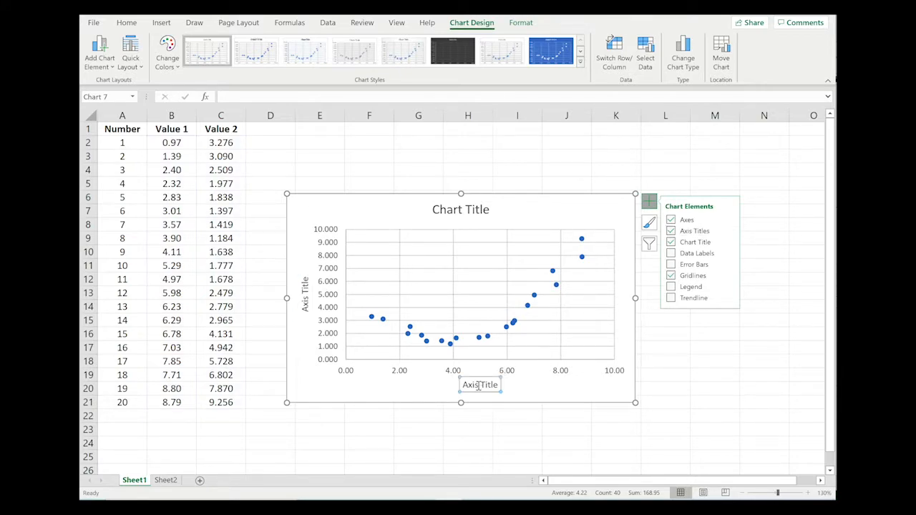
{"action": "left_click", "coordinate": [479, 385]}
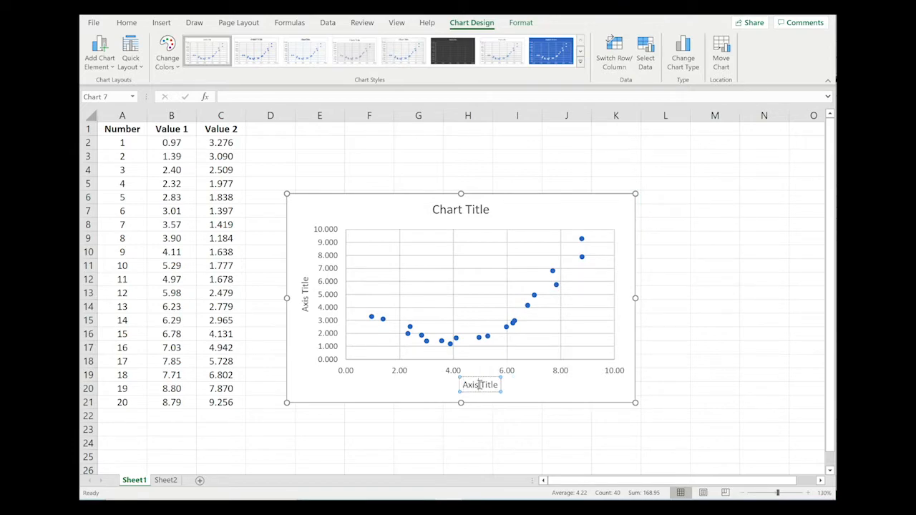
{"action": "double_click", "coordinate": [477, 385]}
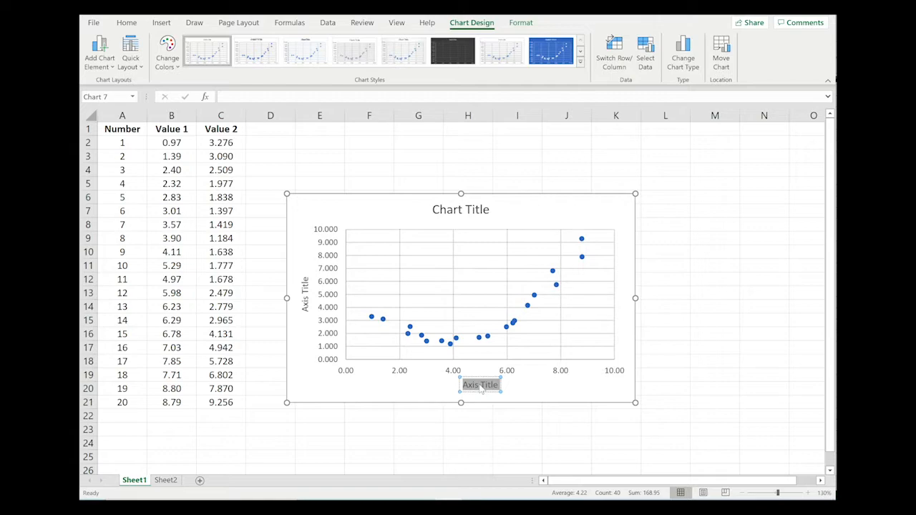
{"action": "type", "text": "Value 1"}
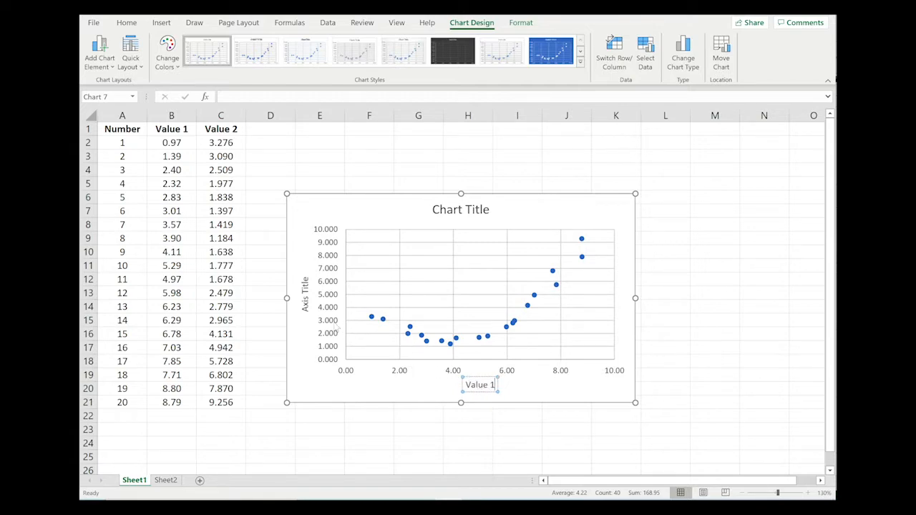
- Name the scatter chart's vertical axis "Value 2"
{"action": "left_click", "coordinate": [305, 306]}
{"action": "triple_click", "coordinate": [305, 306]}
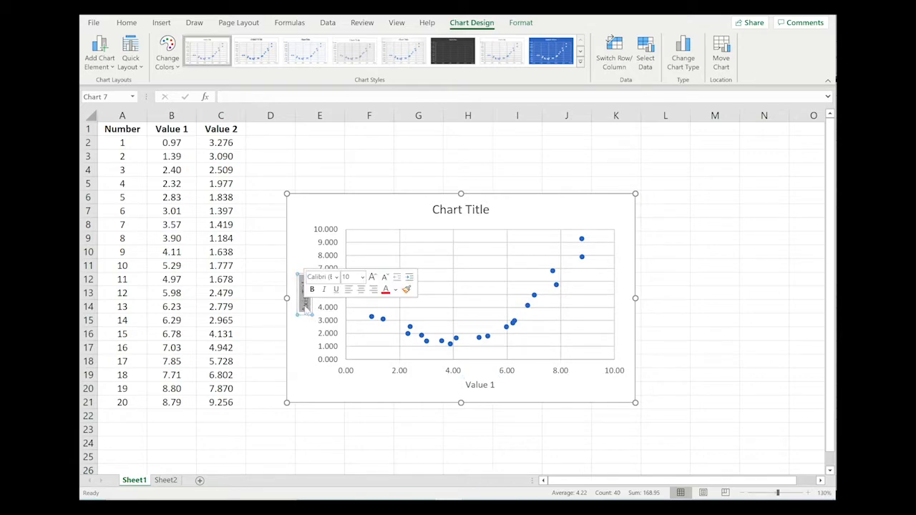
{"action": "type", "text": "Value"}
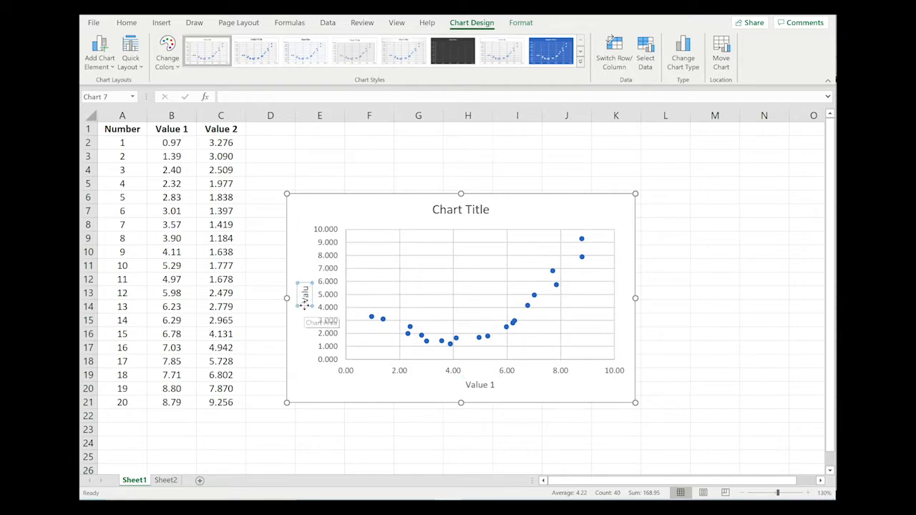
{"action": "type", "text": " 2"}
- Replace the placeholder chart title with "My Title"
{"action": "left_click", "coordinate": [484, 209]}
{"action": "double_click", "coordinate": [483, 209]}
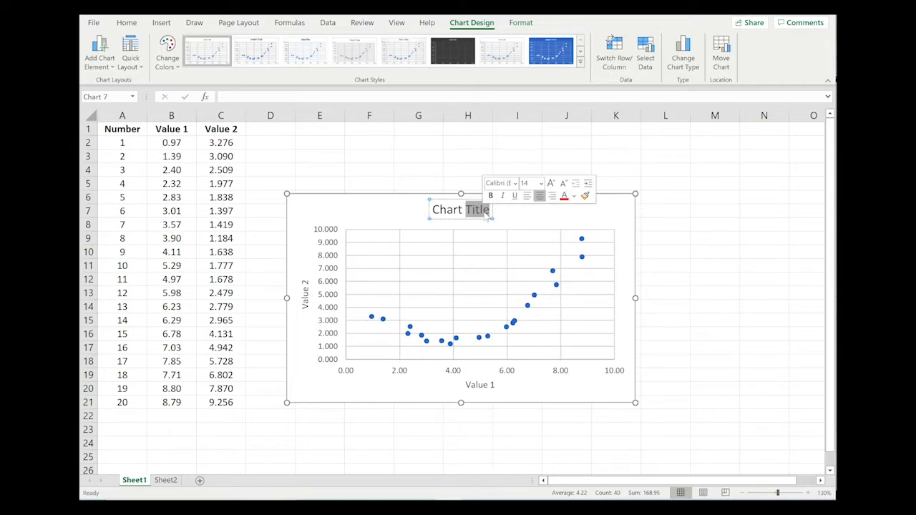
{"action": "type", "text": "My"}
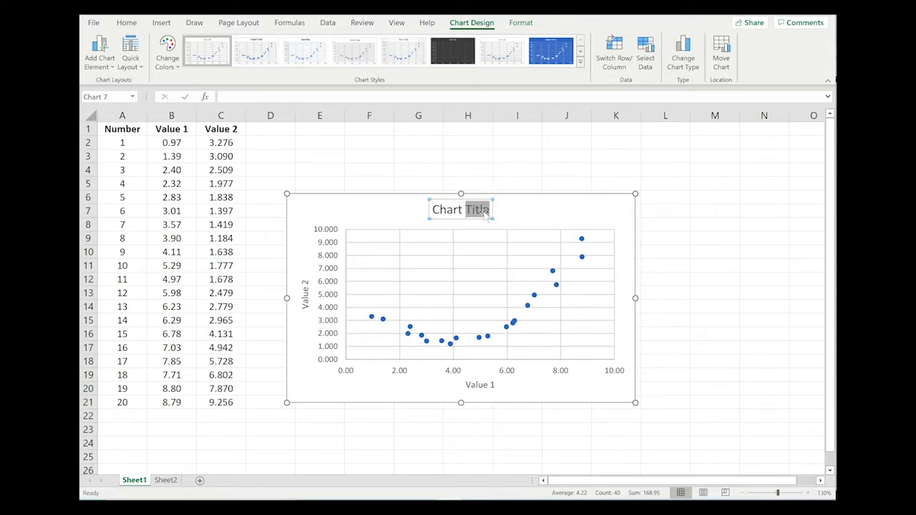
{"action": "key", "text": "BackSpace"}
{"action": "key", "text": "BackSpace"}
{"action": "key", "text": "BackSpace"}
{"action": "key", "text": "BackSpace"}
{"action": "key", "text": "BackSpace"}
{"action": "key", "text": "BackSpace"}
{"action": "key", "text": "BackSpace"}
{"action": "key", "text": "BackSpace"}
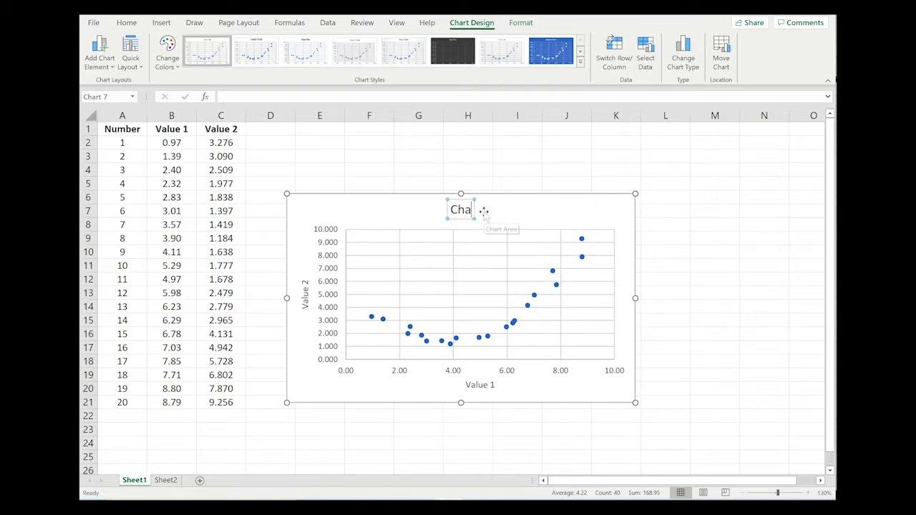
{"action": "type", "text": "My Title"}
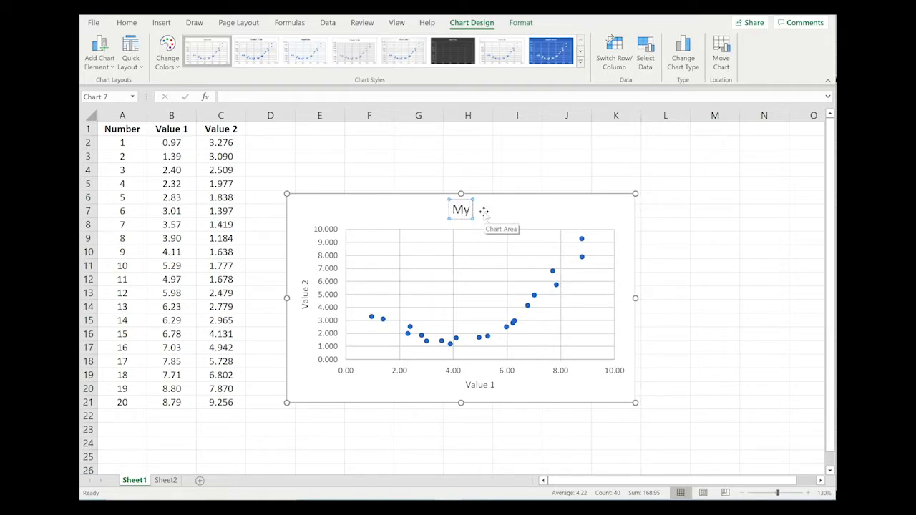
{"action": "left_click", "coordinate": [507, 184]}
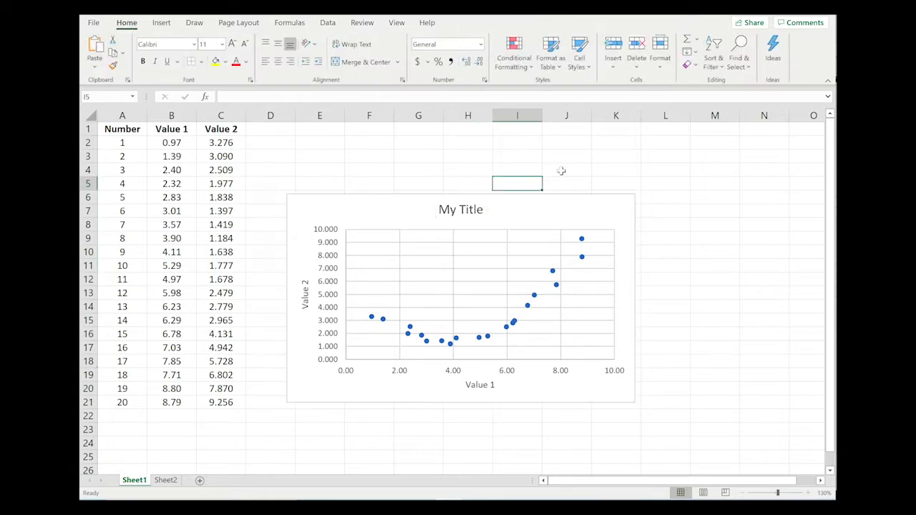
- Delete the chart title and toggle the Chart Title element on and back off
{"action": "left_click", "coordinate": [486, 209]}
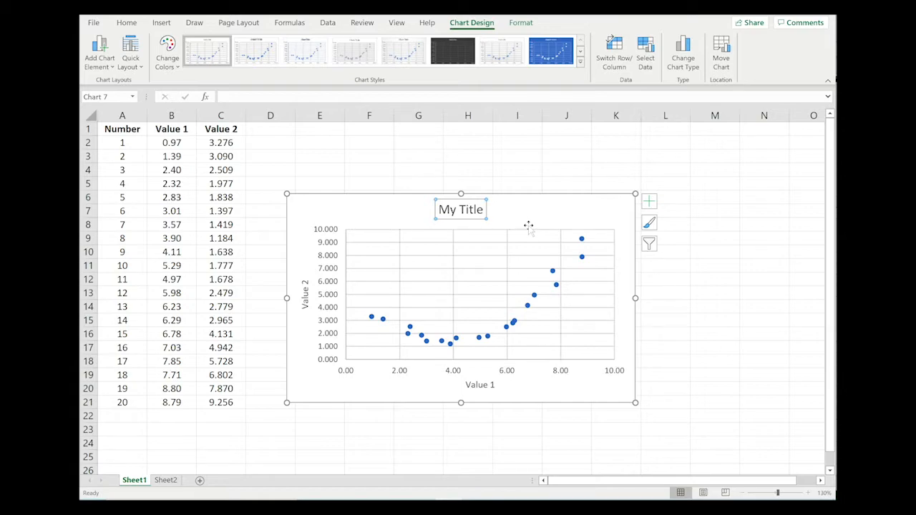
{"action": "key", "text": "Delete"}
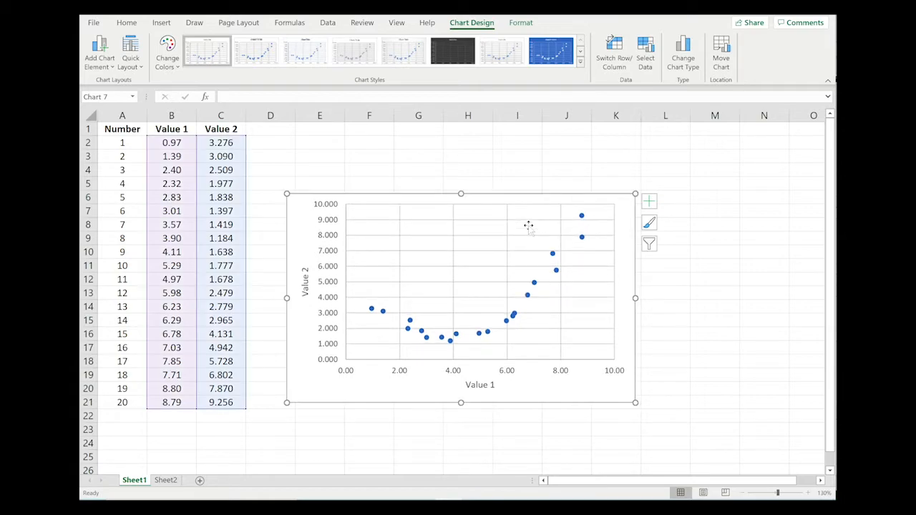
{"action": "left_click", "coordinate": [649, 204]}
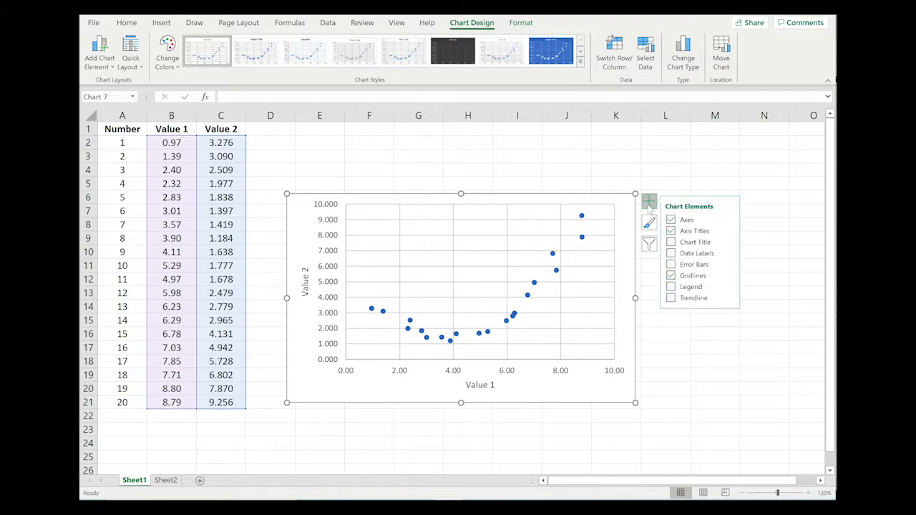
{"action": "left_click", "coordinate": [671, 243]}
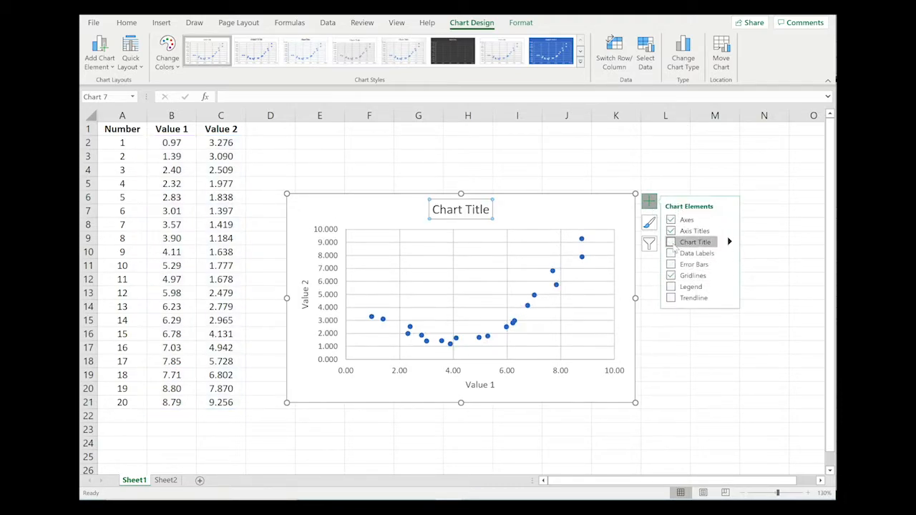
{"action": "left_click", "coordinate": [671, 243]}
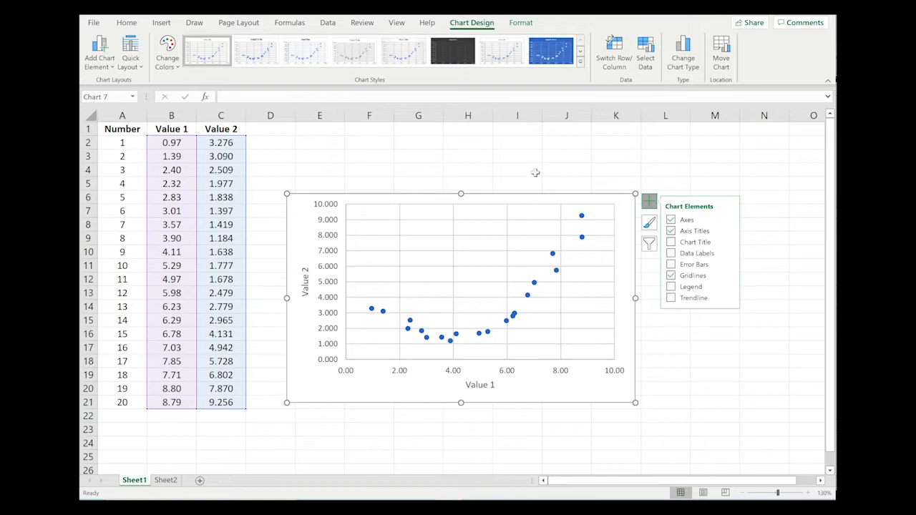
- Delete the whole scatter chart from the sheet
{"action": "left_click", "coordinate": [628, 206]}
{"action": "key", "text": "Delete"}
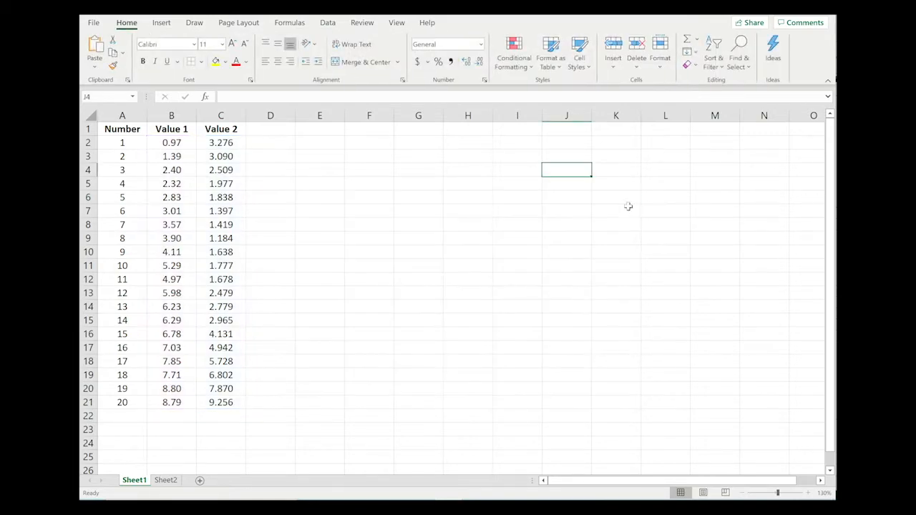
- Insert a markers-only scatter chart plotting Value 1 and Value 2 against Number from cells A2:C21
{"action": "left_click", "coordinate": [134, 142]}
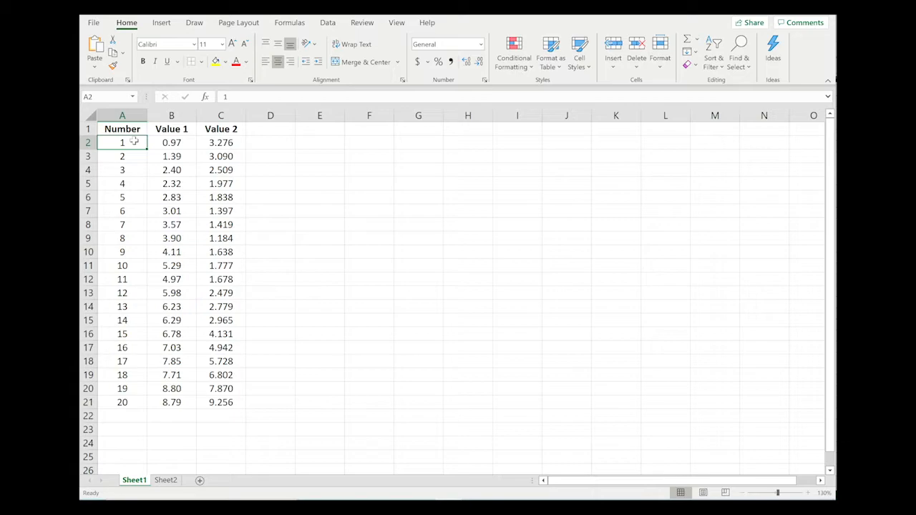
{"action": "key", "text": "shift+Right"}
{"action": "key", "text": "shift+Right"}
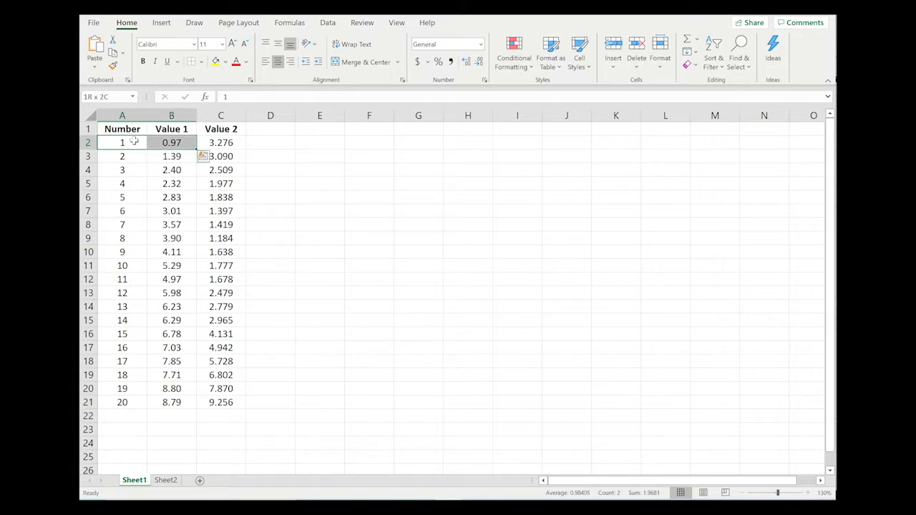
{"action": "key", "text": "shift+Down"}
{"action": "key", "text": "shift+Down"}
{"action": "key", "text": "shift+Down"}
{"action": "key", "text": "shift+Down"}
{"action": "key", "text": "shift+Down"}
{"action": "key", "text": "shift+Down"}
{"action": "key", "text": "shift+Down"}
{"action": "key", "text": "shift+Down"}
{"action": "key", "text": "shift+Down"}
{"action": "key", "text": "shift+Down"}
{"action": "key", "text": "shift+Down"}
{"action": "key", "text": "shift+Down"}
{"action": "key", "text": "shift+Down"}
{"action": "key", "text": "shift+Down"}
{"action": "key", "text": "shift+Down"}
{"action": "key", "text": "shift+Down"}
{"action": "key", "text": "shift+Down"}
{"action": "key", "text": "shift+Down"}
{"action": "key", "text": "shift+Down"}
{"action": "key", "text": "shift+Down"}
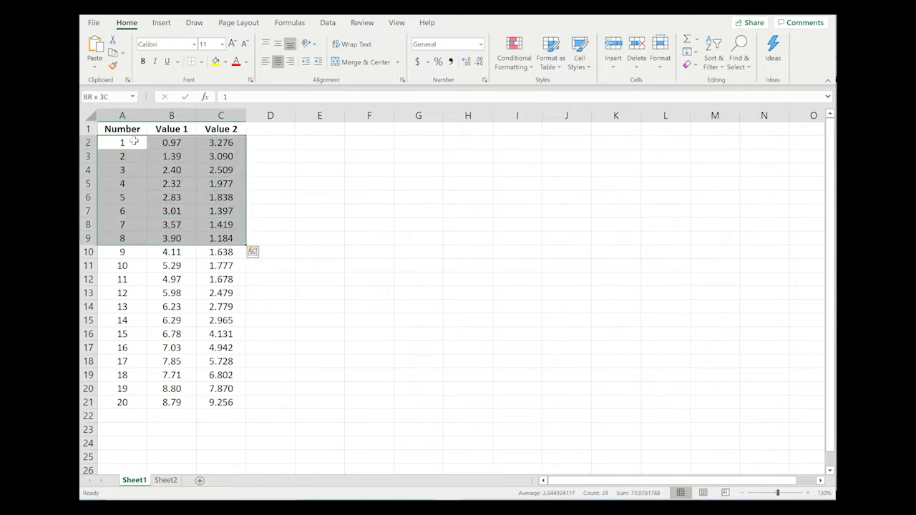
{"action": "key", "text": "shift+Up"}
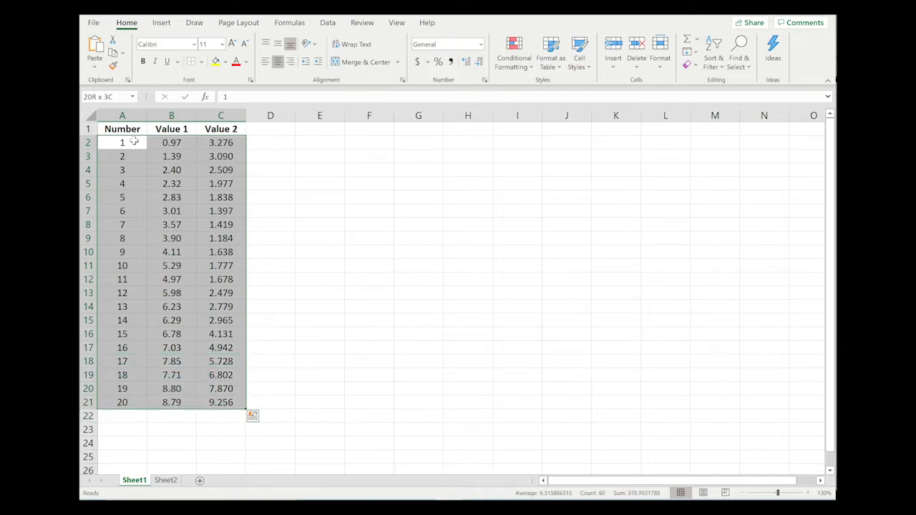
{"action": "key", "text": "alt"}
{"action": "key", "text": "n"}
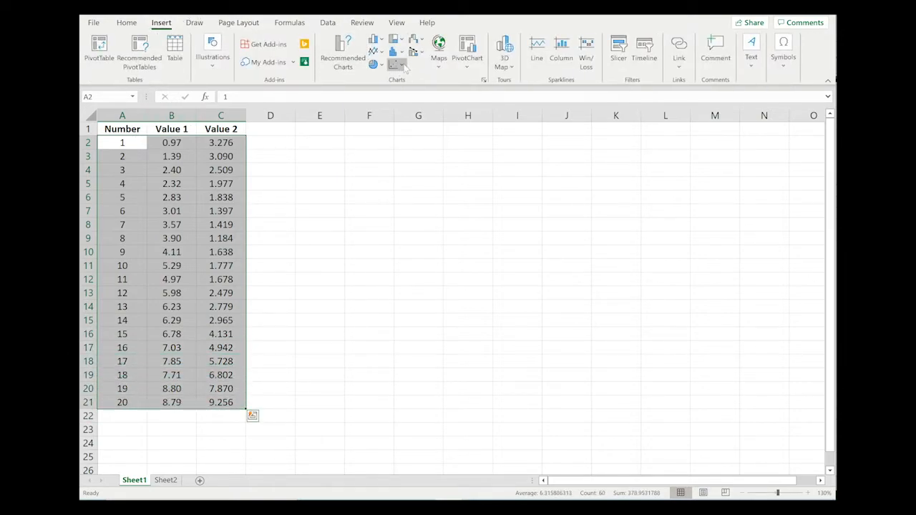
{"action": "left_click", "coordinate": [402, 65]}
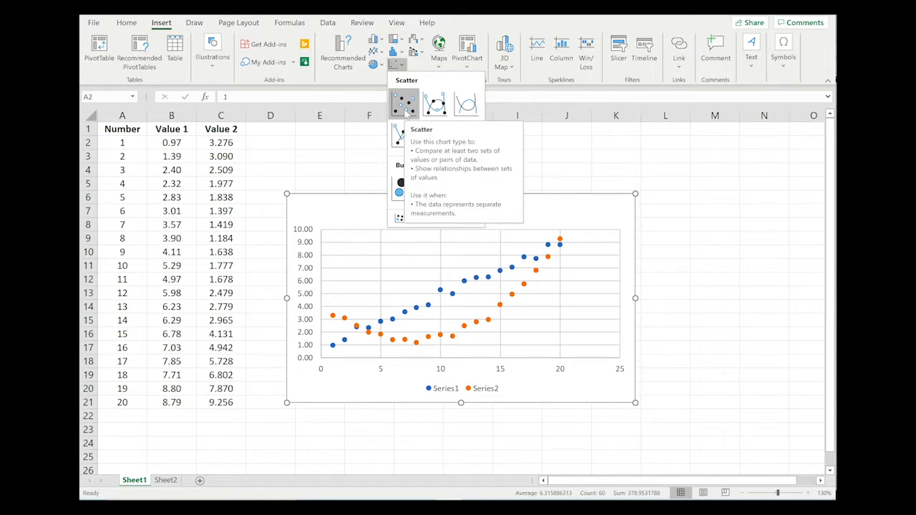
{"action": "left_click", "coordinate": [404, 105]}
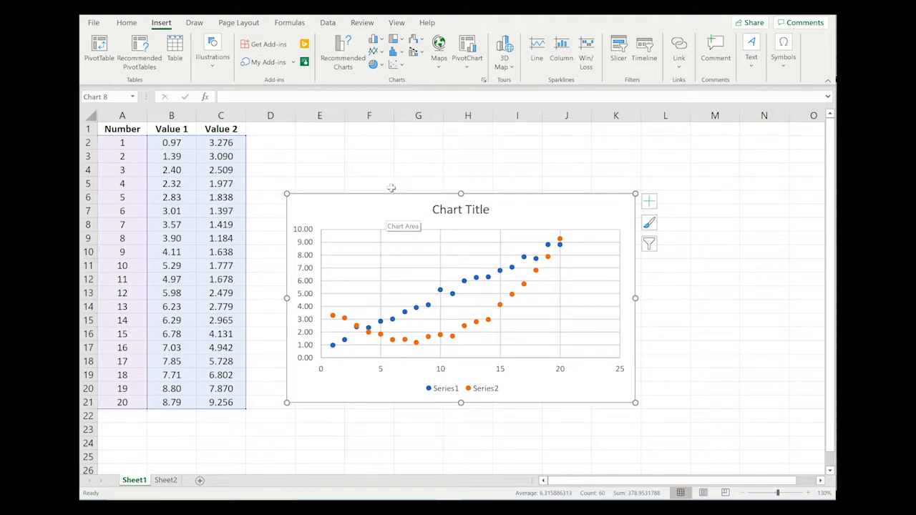
- Delete the two-series scatter chart from the sheet and clear the data selection
{"action": "left_click", "coordinate": [562, 207]}
{"action": "key", "text": "Delete"}
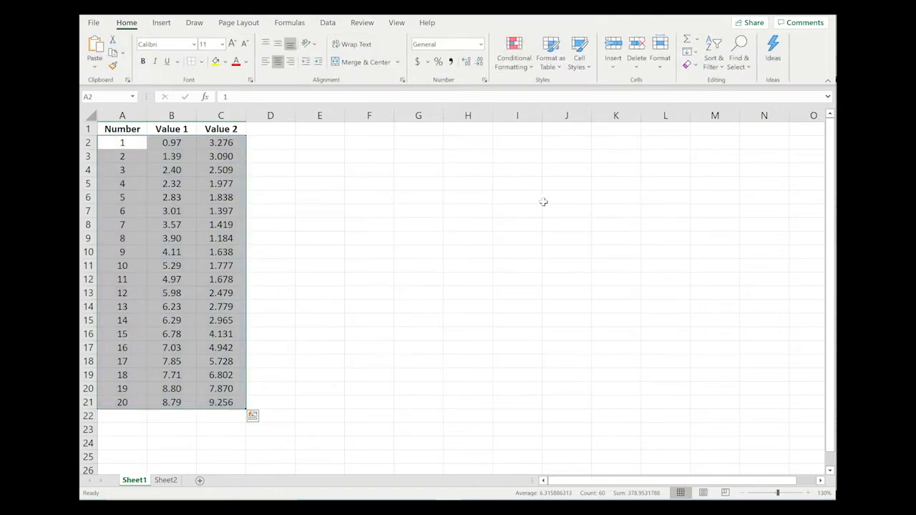
{"action": "left_click", "coordinate": [345, 185]}
- Insert a markers-only scatter chart plotting Value 1 against Number from cells A2:B21
{"action": "left_click", "coordinate": [128, 144]}
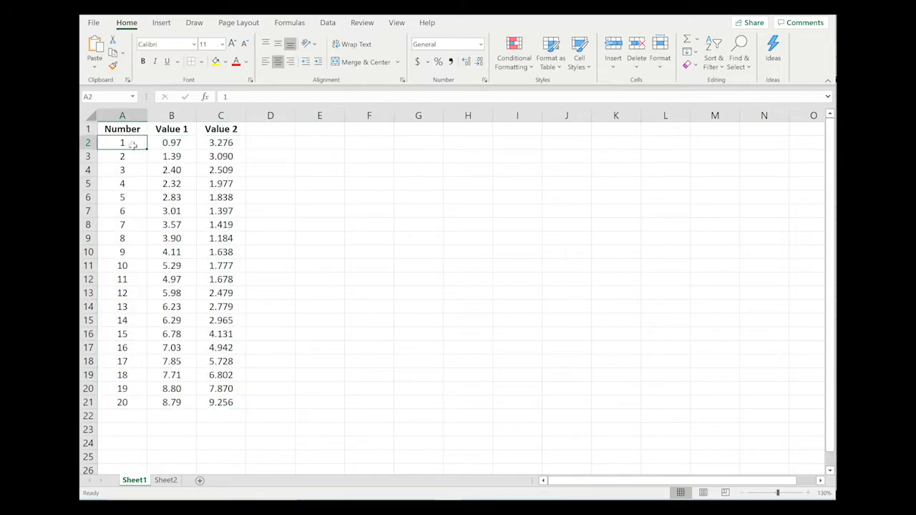
{"action": "key", "text": "shift+Right"}
{"action": "key", "text": "shift+Down"}
{"action": "key", "text": "shift+Down"}
{"action": "key", "text": "shift+Down"}
{"action": "key", "text": "shift+Down"}
{"action": "key", "text": "shift+Down"}
{"action": "key", "text": "shift+Down"}
{"action": "key", "text": "shift+Down"}
{"action": "key", "text": "shift+Down"}
{"action": "key", "text": "shift+Down"}
{"action": "key", "text": "shift+Down"}
{"action": "key", "text": "shift+Down"}
{"action": "key", "text": "shift+Down"}
{"action": "key", "text": "shift+Down"}
{"action": "key", "text": "shift+Down"}
{"action": "key", "text": "shift+Down"}
{"action": "key", "text": "shift+Down"}
{"action": "key", "text": "shift+Down"}
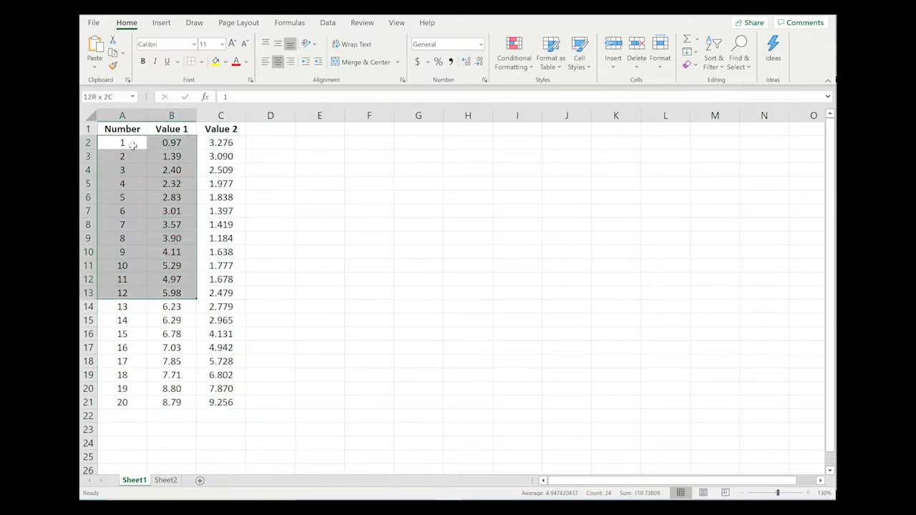
{"action": "key", "text": "shift+Down"}
{"action": "key", "text": "shift+Down"}
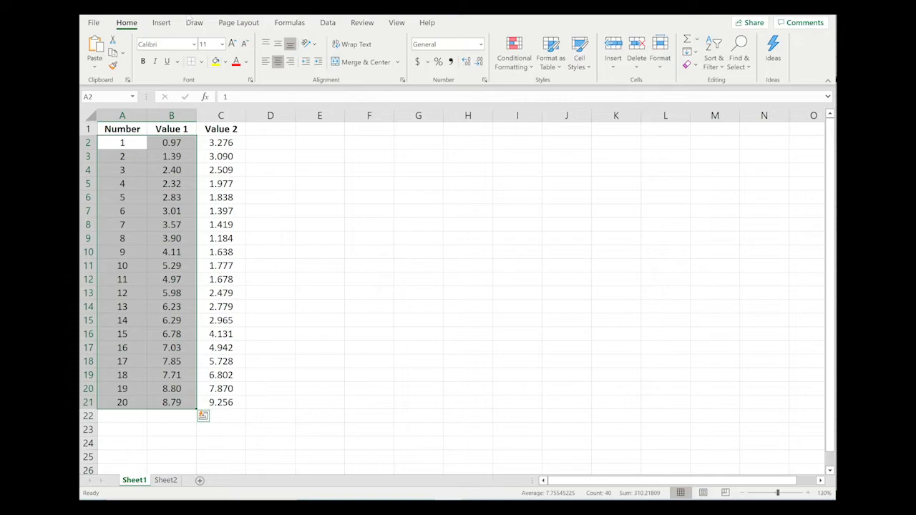
{"action": "left_click", "coordinate": [171, 23]}
{"action": "left_click", "coordinate": [397, 64]}
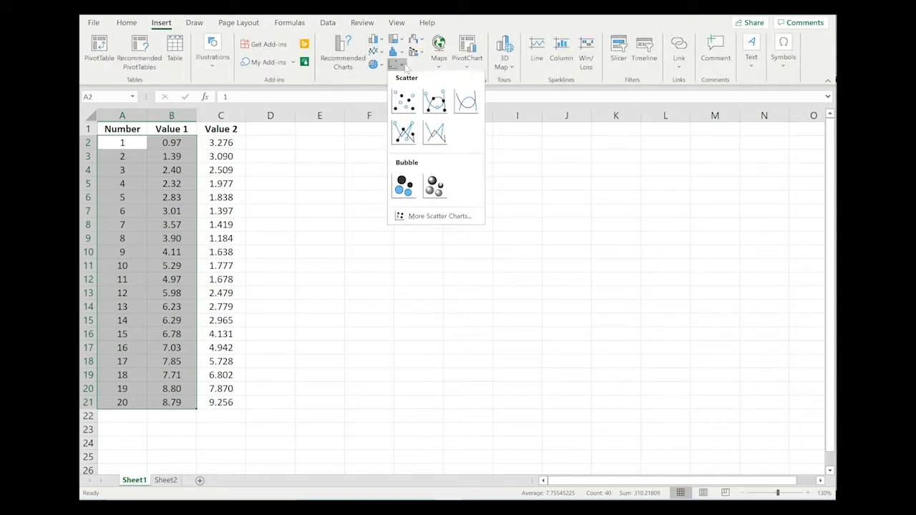
{"action": "left_click", "coordinate": [405, 103]}
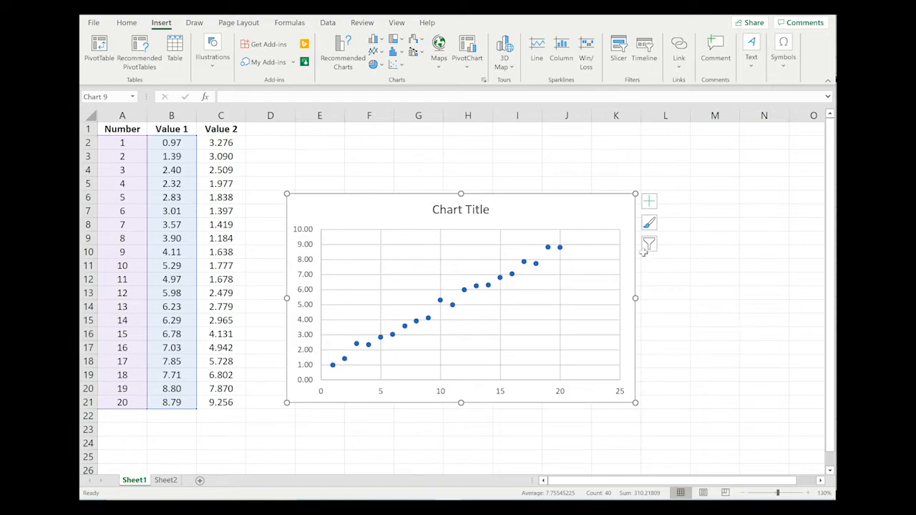
- Edit the scatter chart's source data to name its existing series "Value 1"
{"action": "right_click", "coordinate": [522, 211]}
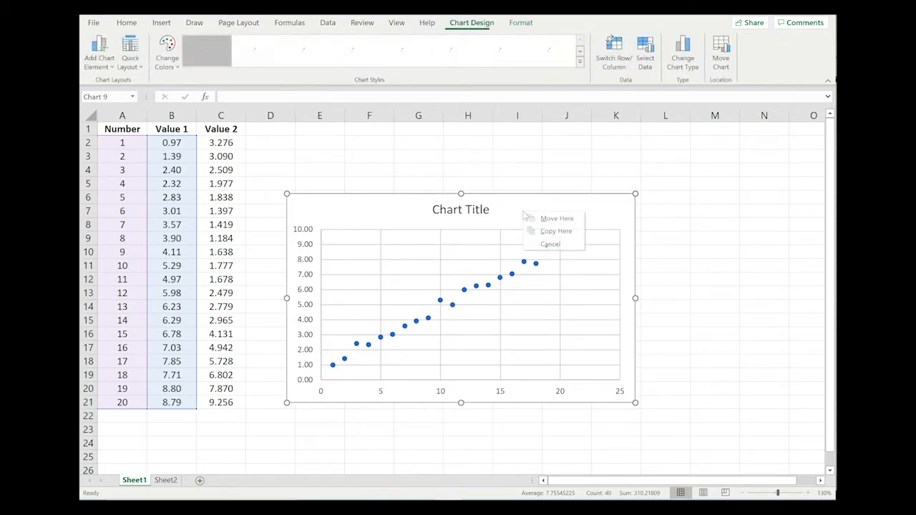
{"action": "left_click", "coordinate": [538, 198]}
{"action": "right_click", "coordinate": [510, 251]}
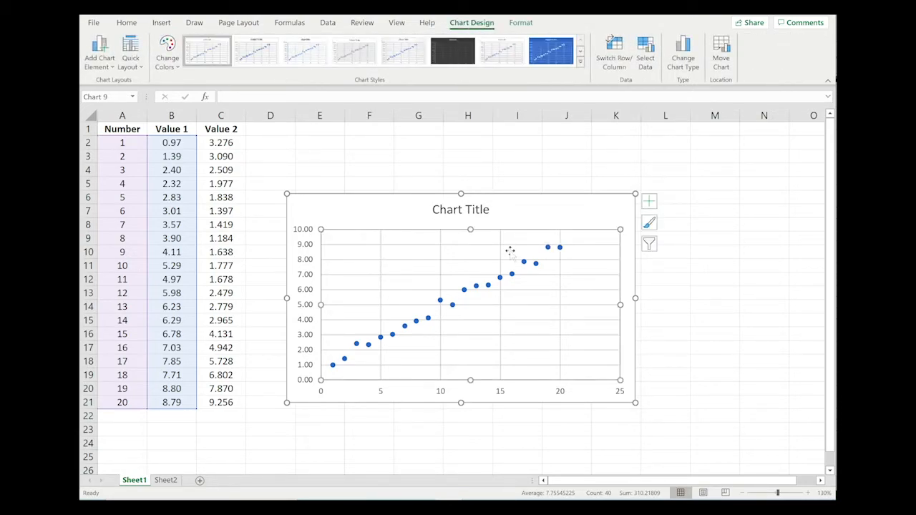
{"action": "right_click", "coordinate": [498, 249]}
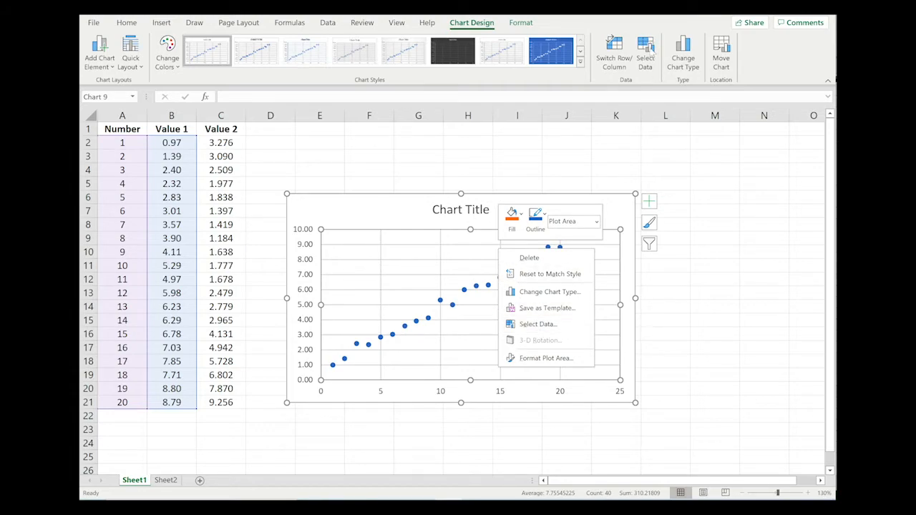
{"action": "left_click", "coordinate": [537, 324]}
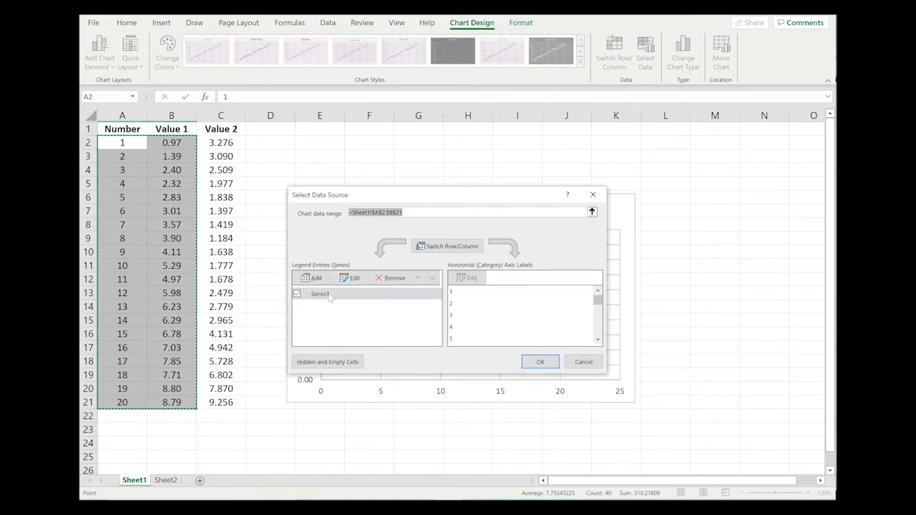
{"action": "left_click", "coordinate": [351, 278]}
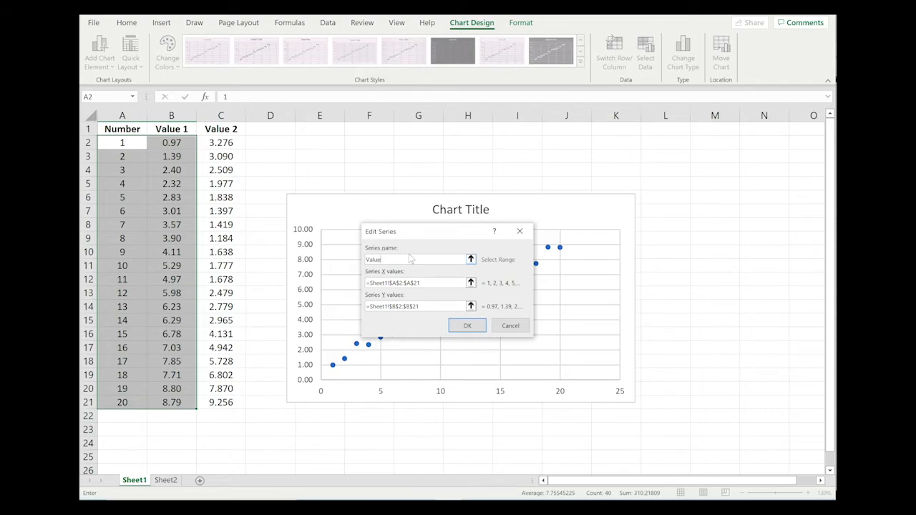
{"action": "left_click", "coordinate": [477, 325]}
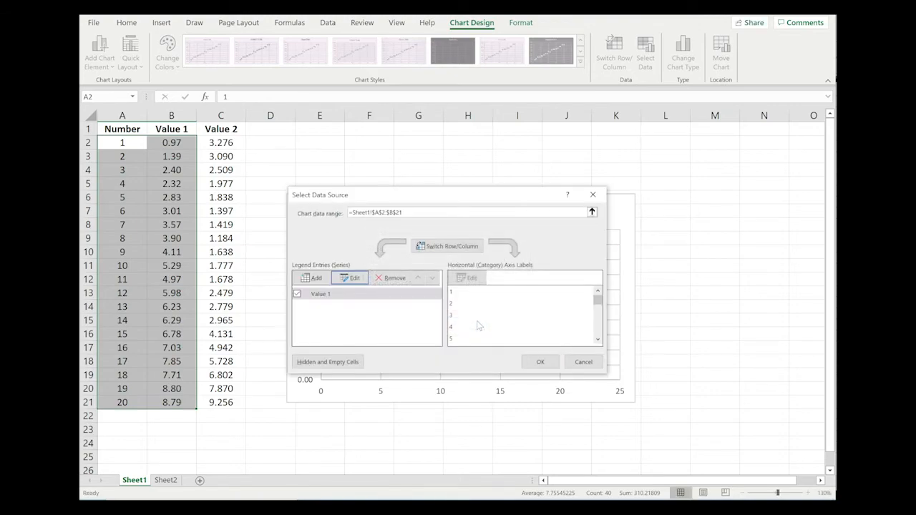
{"action": "left_click", "coordinate": [539, 361]}
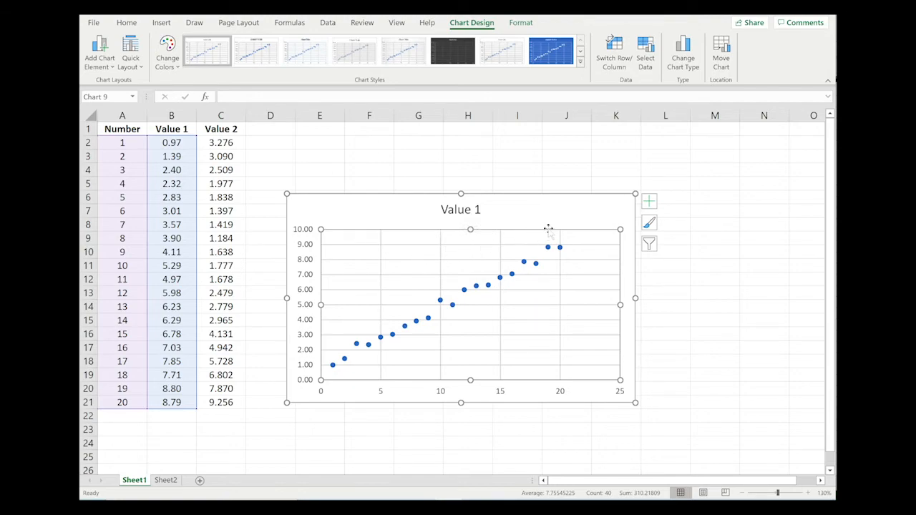
- Add a second series named "Value 2" to the chart, with the Number cells A2:A21 as its X values
{"action": "right_click", "coordinate": [495, 265]}
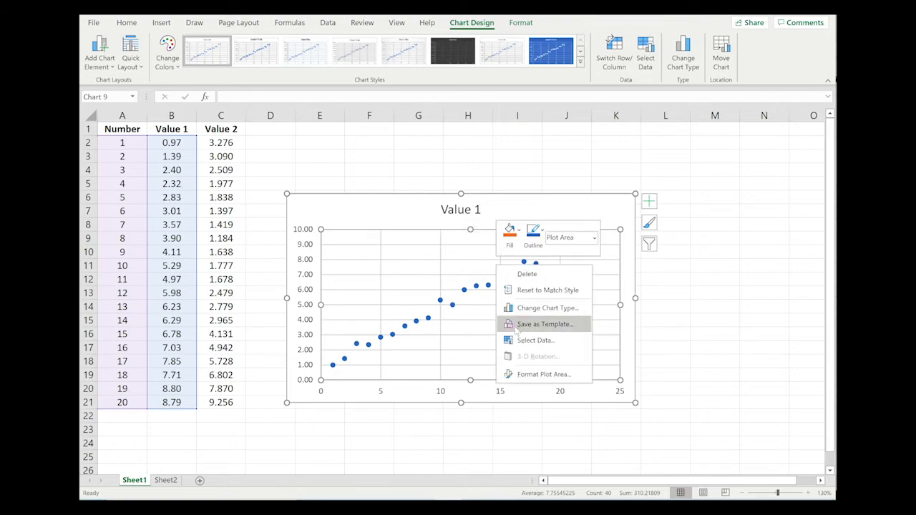
{"action": "left_click", "coordinate": [520, 340]}
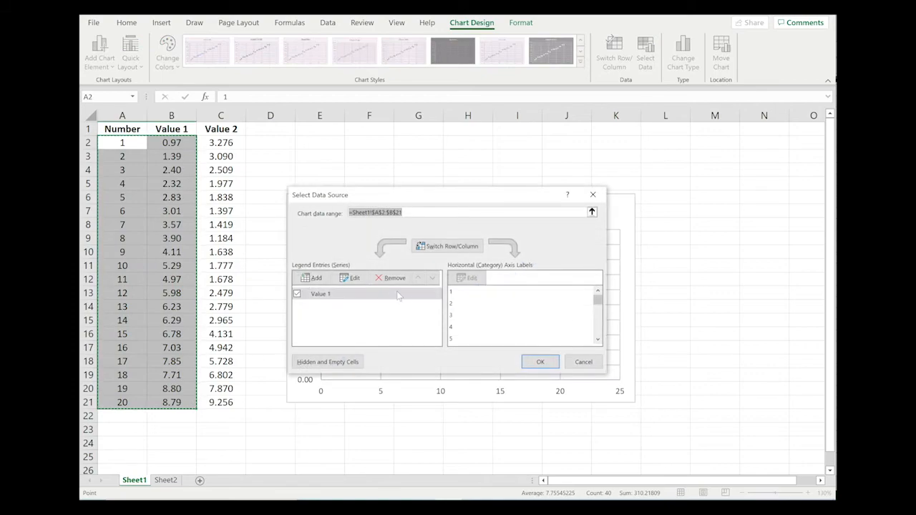
{"action": "left_click", "coordinate": [315, 276]}
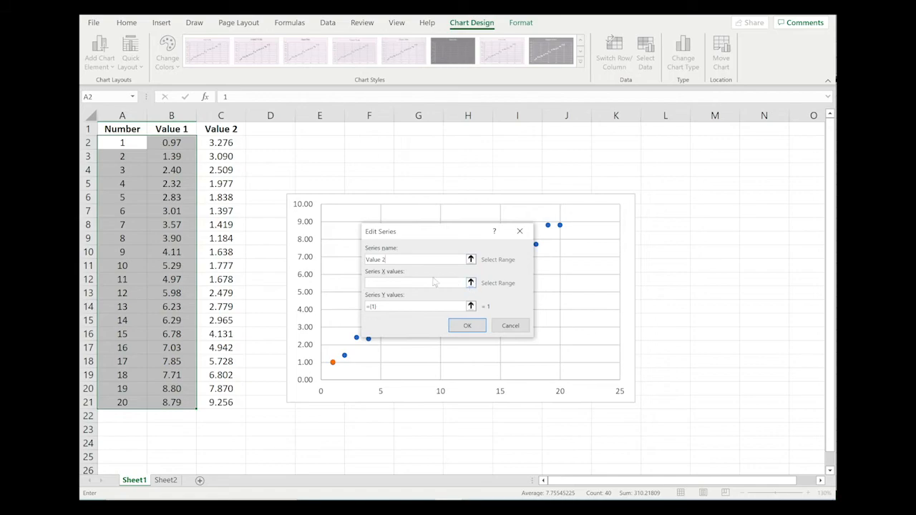
{"action": "left_click", "coordinate": [470, 283]}
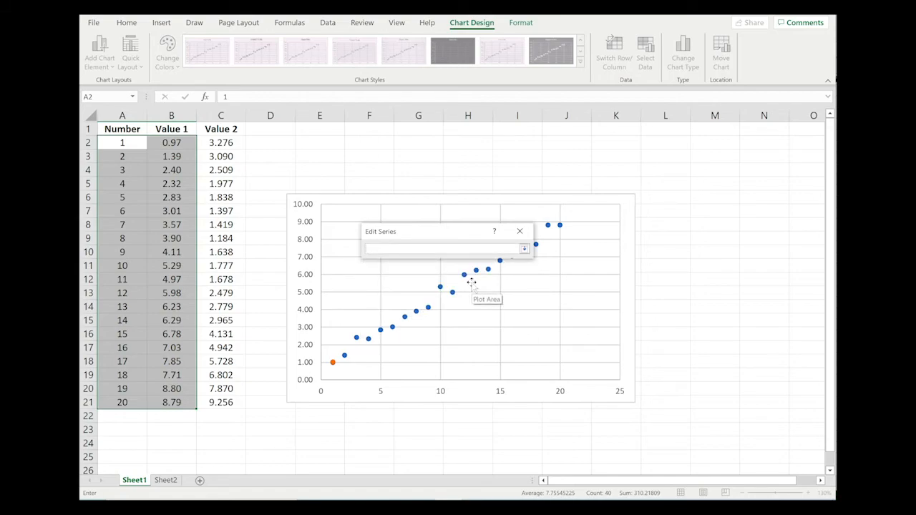
{"action": "left_click_drag", "start_coordinate": [133, 143], "coordinate": [130, 401]}
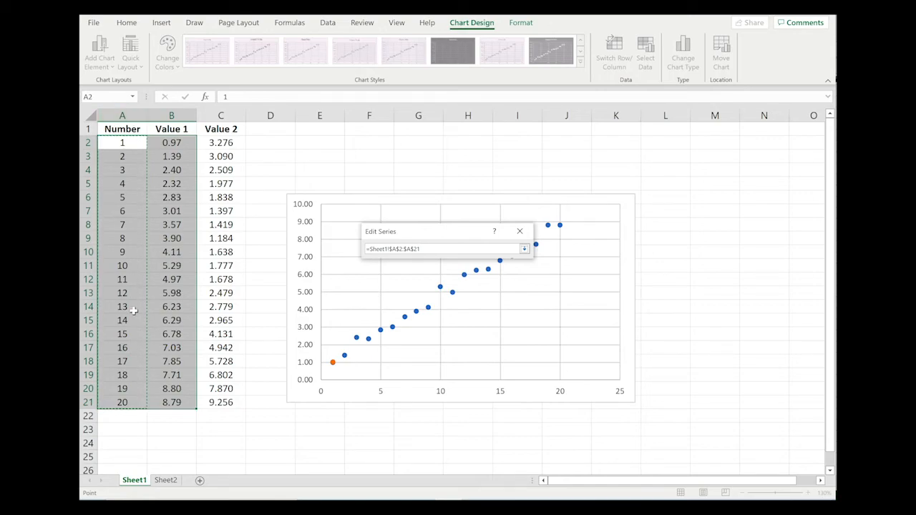
{"action": "left_click", "coordinate": [525, 249]}
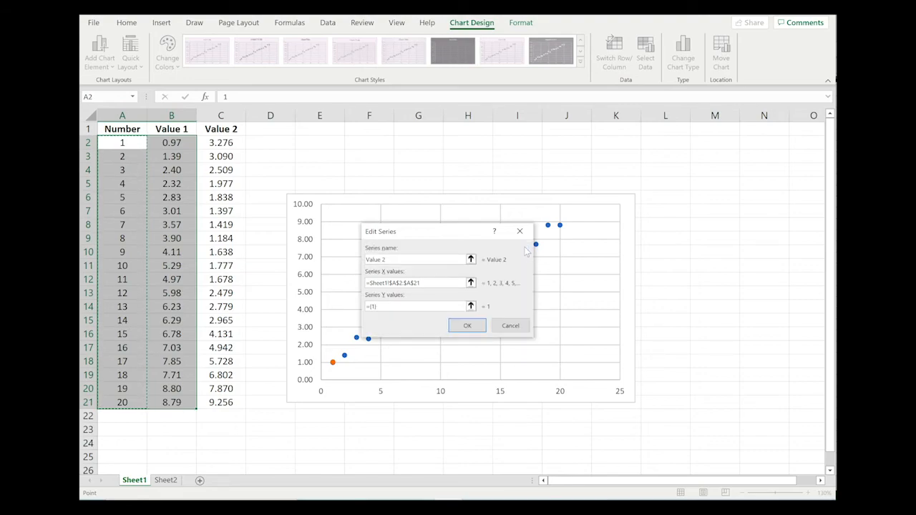
- Set the new series' Y values to cells C2:C21 and apply the source data changes
{"action": "left_click", "coordinate": [470, 306]}
{"action": "left_click_drag", "start_coordinate": [233, 146], "coordinate": [214, 402]}
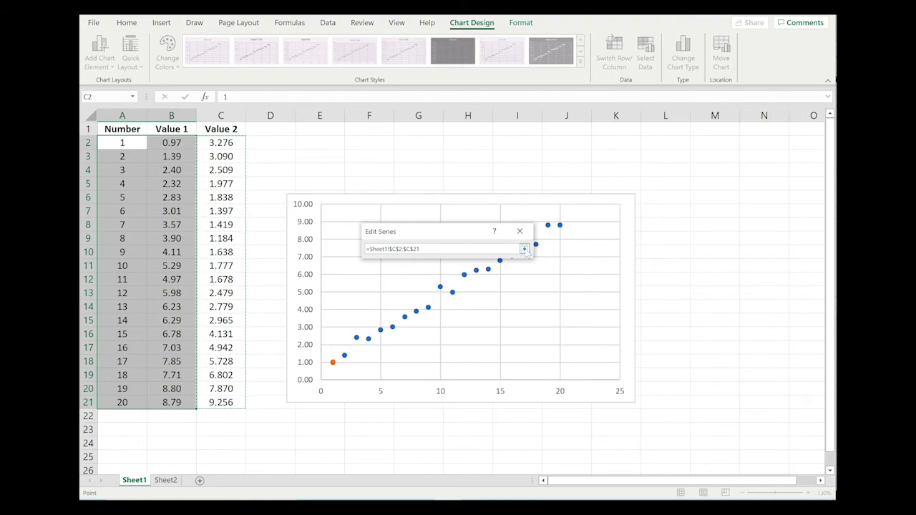
{"action": "left_click", "coordinate": [524, 249]}
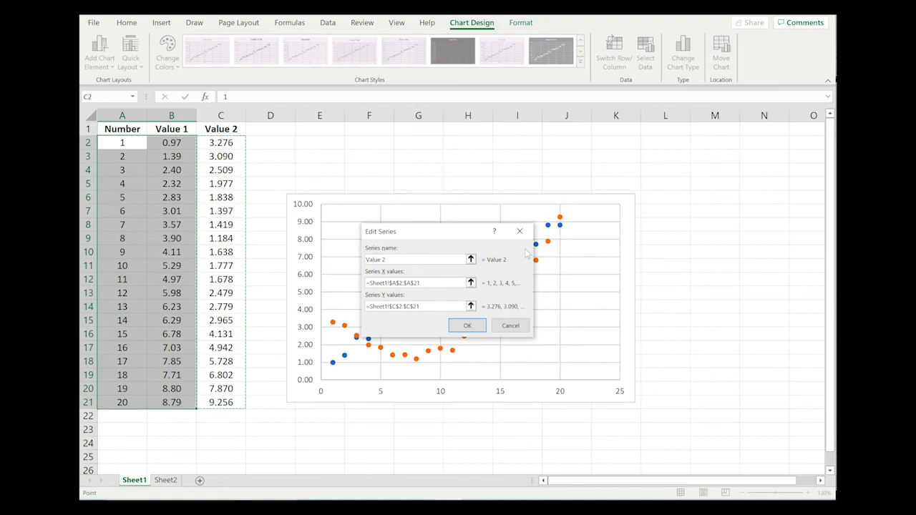
{"action": "left_click", "coordinate": [466, 325]}
{"action": "left_click", "coordinate": [541, 362]}
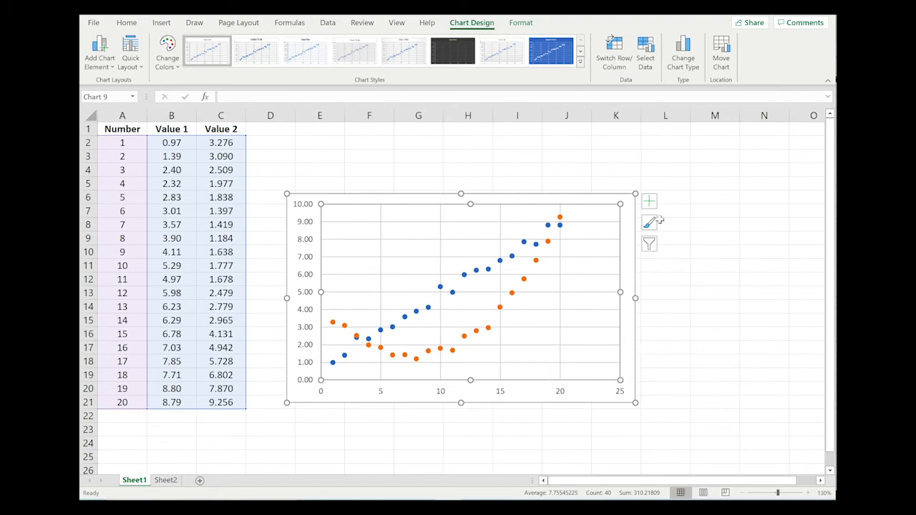
- Turn on the scatter chart's legend and deselect the chart
{"action": "left_click", "coordinate": [649, 202]}
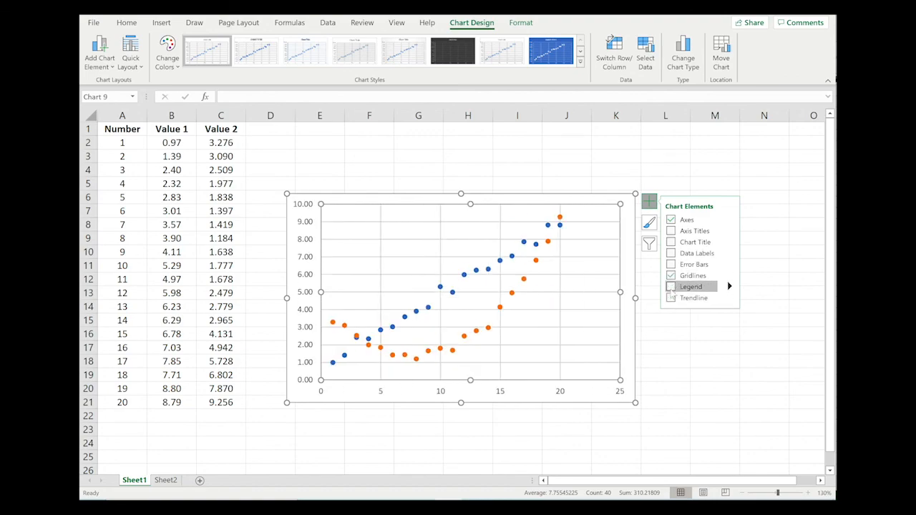
{"action": "left_click", "coordinate": [671, 289]}
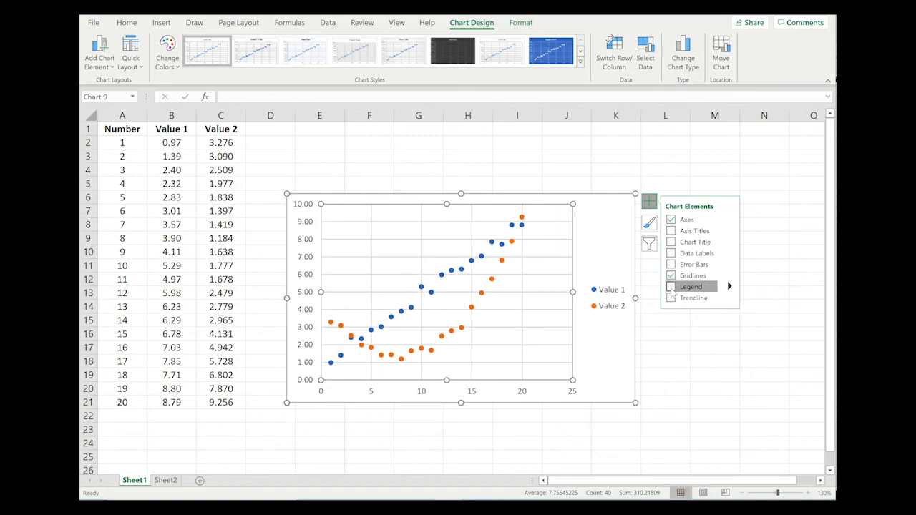
{"action": "left_click", "coordinate": [713, 348]}
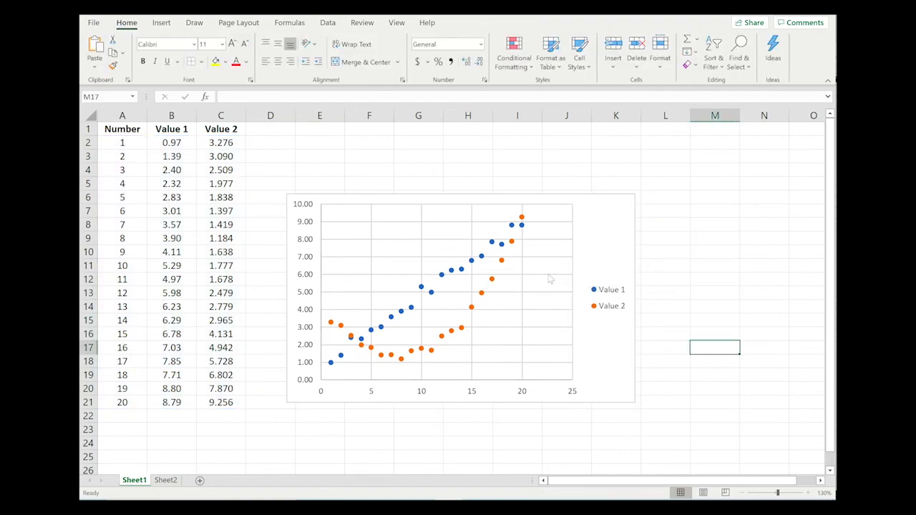
{"action": "left_click", "coordinate": [185, 128]}
{"action": "left_click", "coordinate": [213, 129]}
{"action": "left_click", "coordinate": [183, 130]}
{"action": "left_click", "coordinate": [209, 130]}
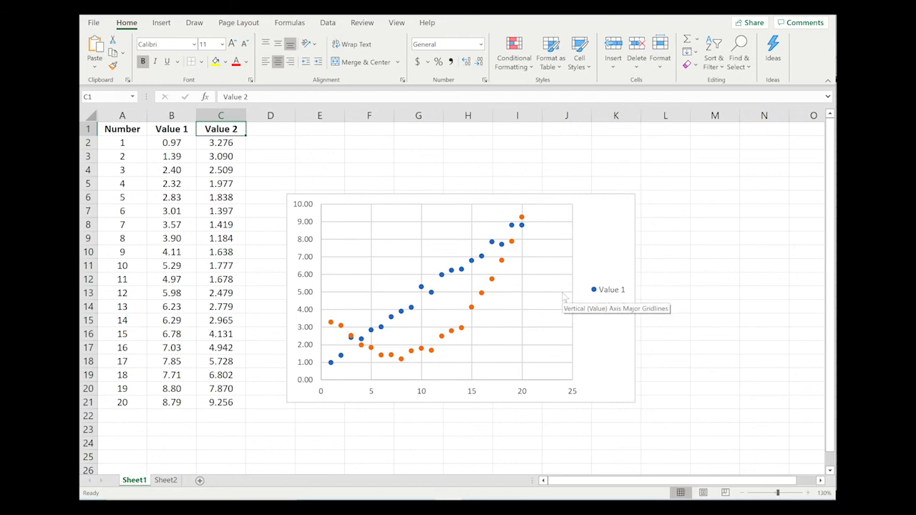